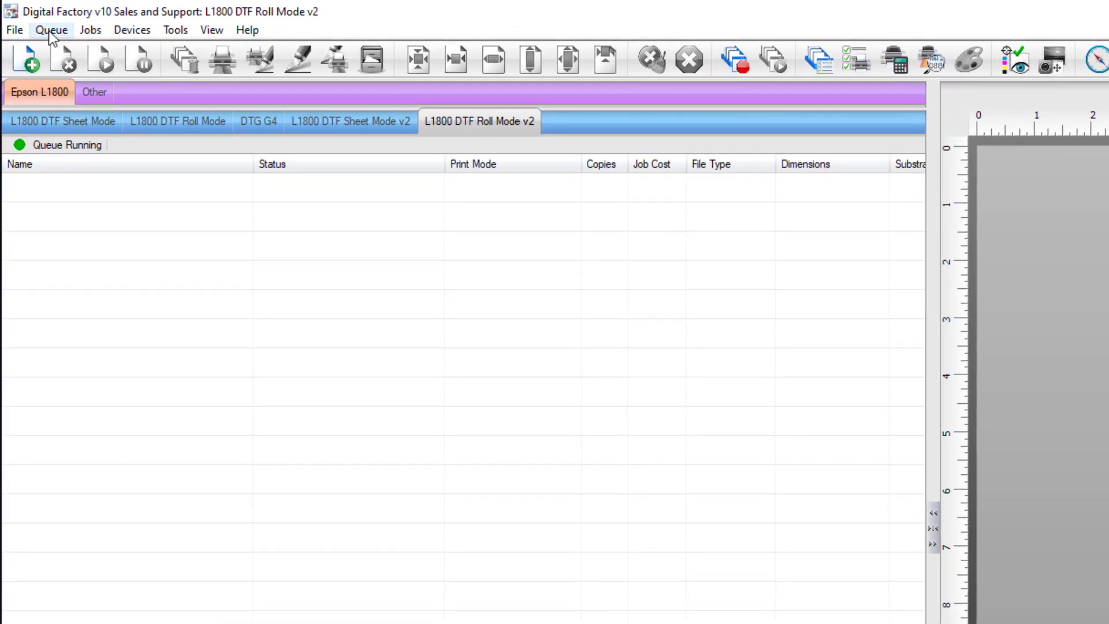
Review the queue's port settings without changes, then bring up the ink order settings
left_click(48, 29)
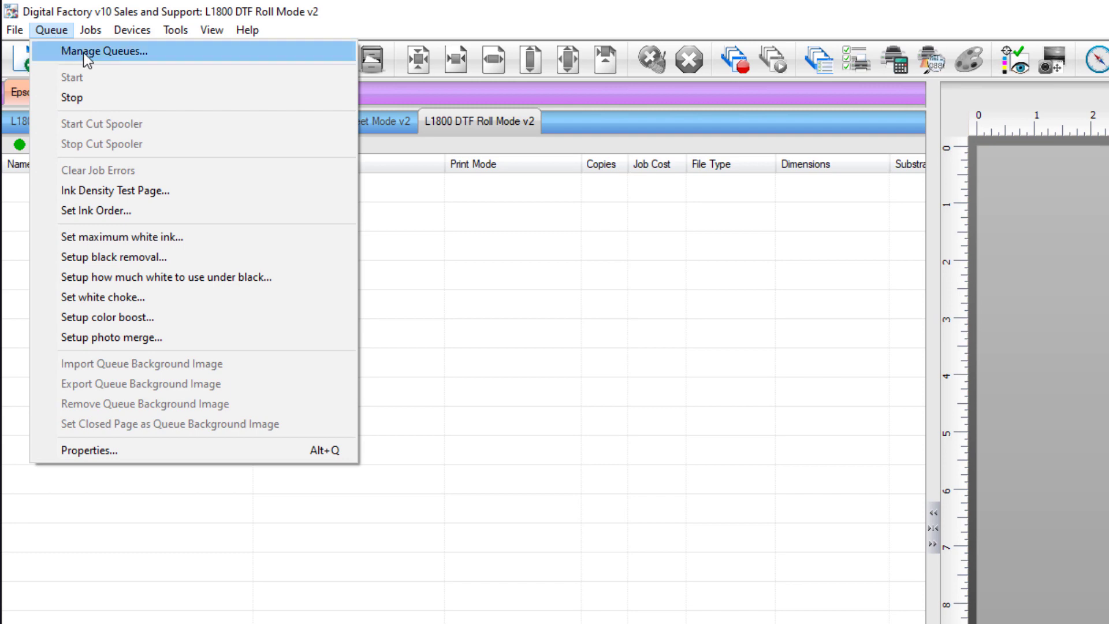
left_click(83, 50)
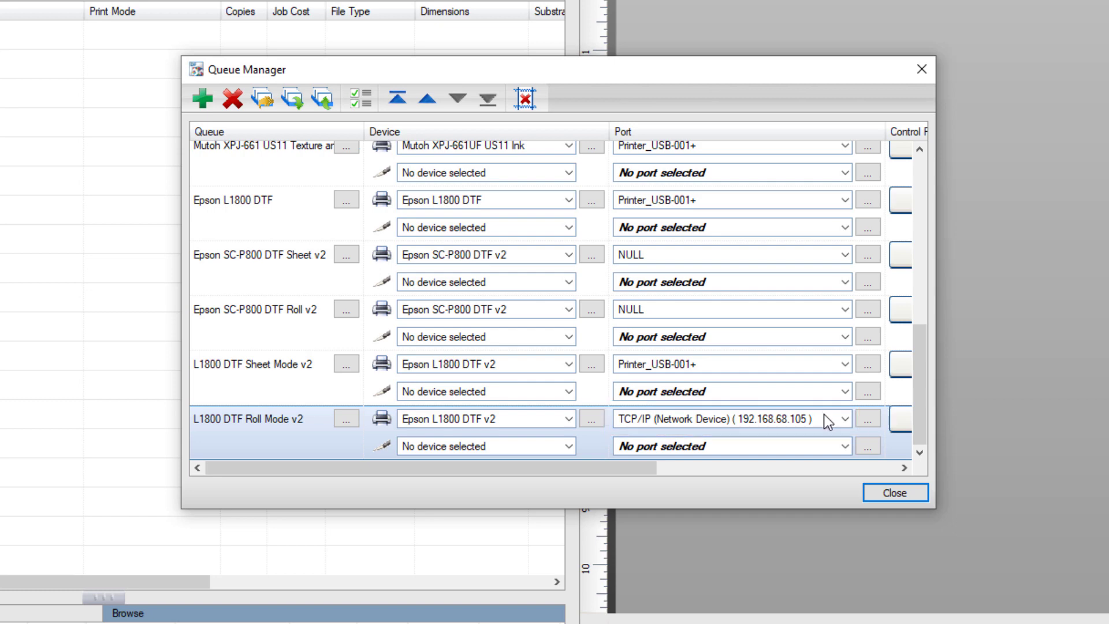
left_click(824, 414)
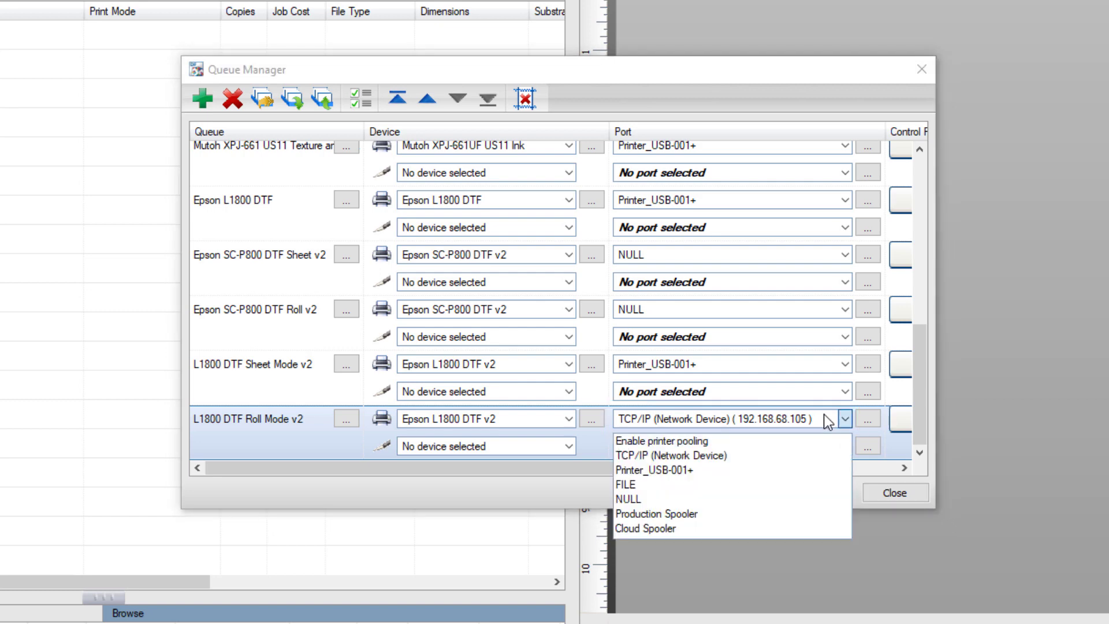
left_click(824, 414)
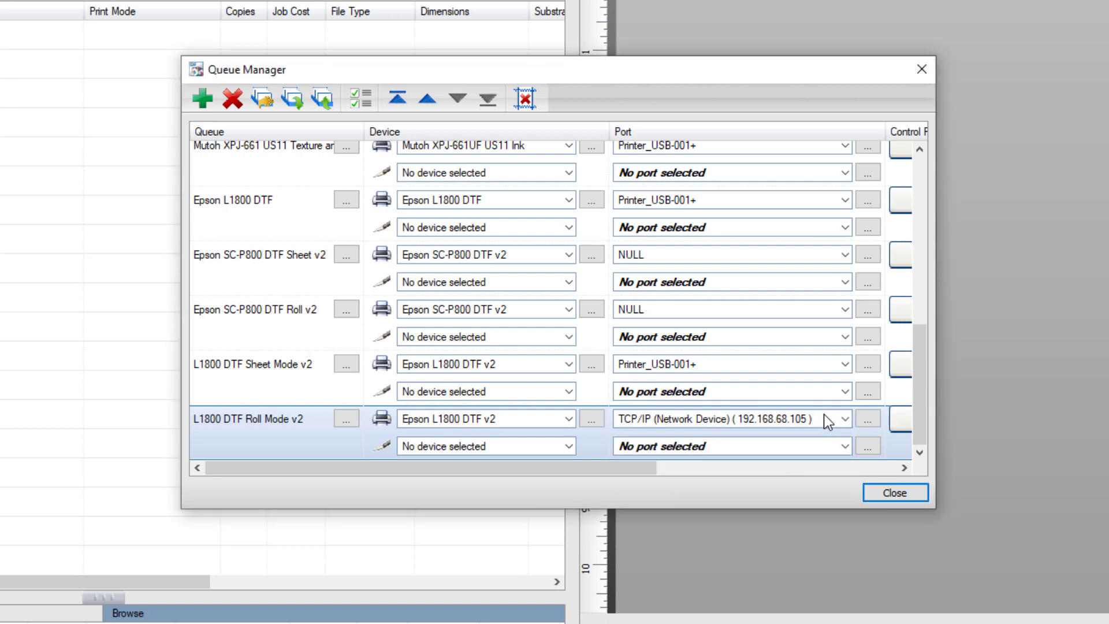
left_click(890, 492)
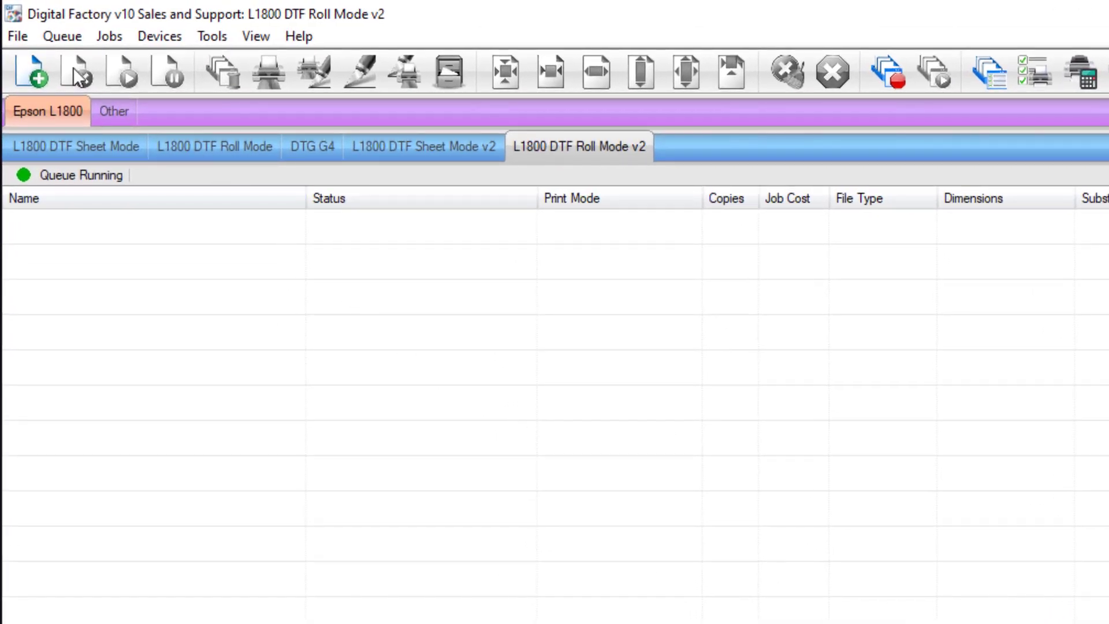
left_click(57, 36)
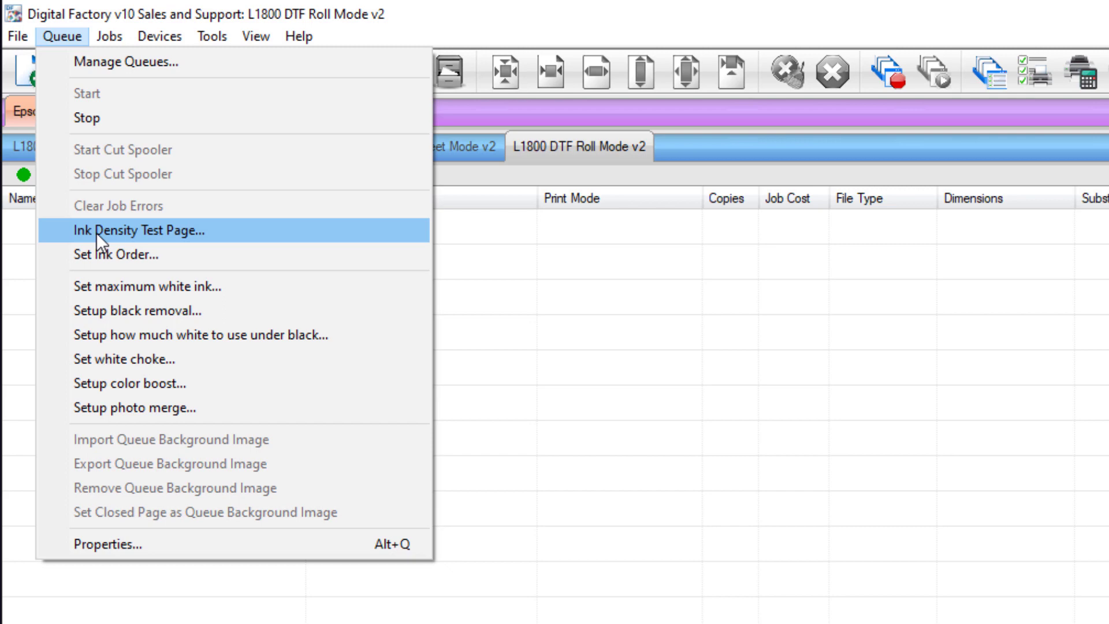
left_click(103, 254)
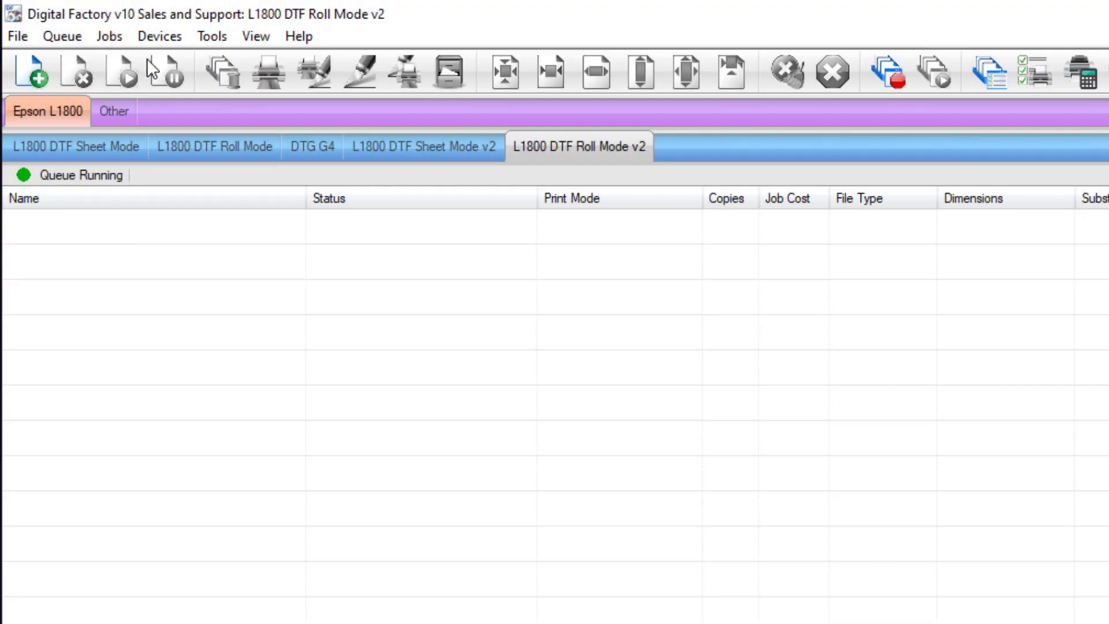
Send the CADlink test page to the L1800 DTF Roll Mode v2 queue and select it
left_click(153, 35)
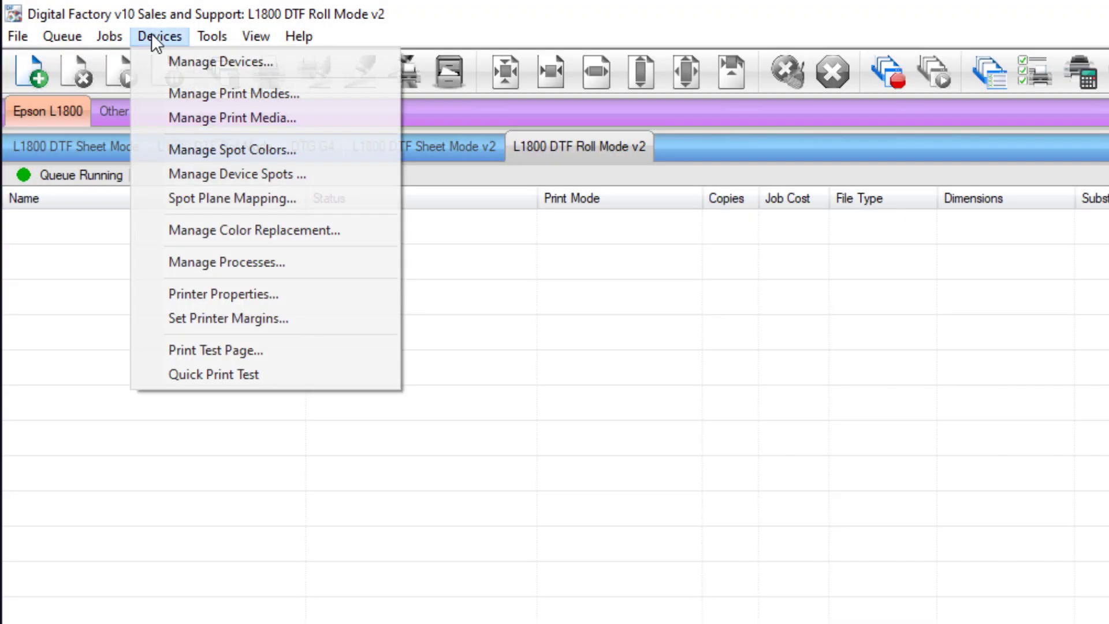
left_click(208, 370)
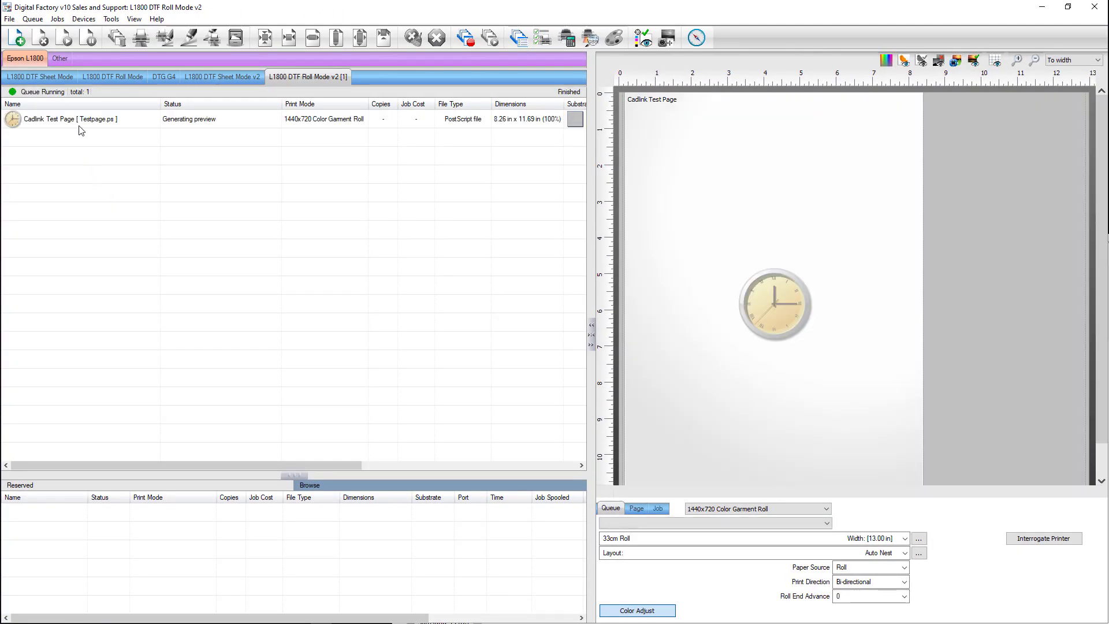
left_click(78, 127)
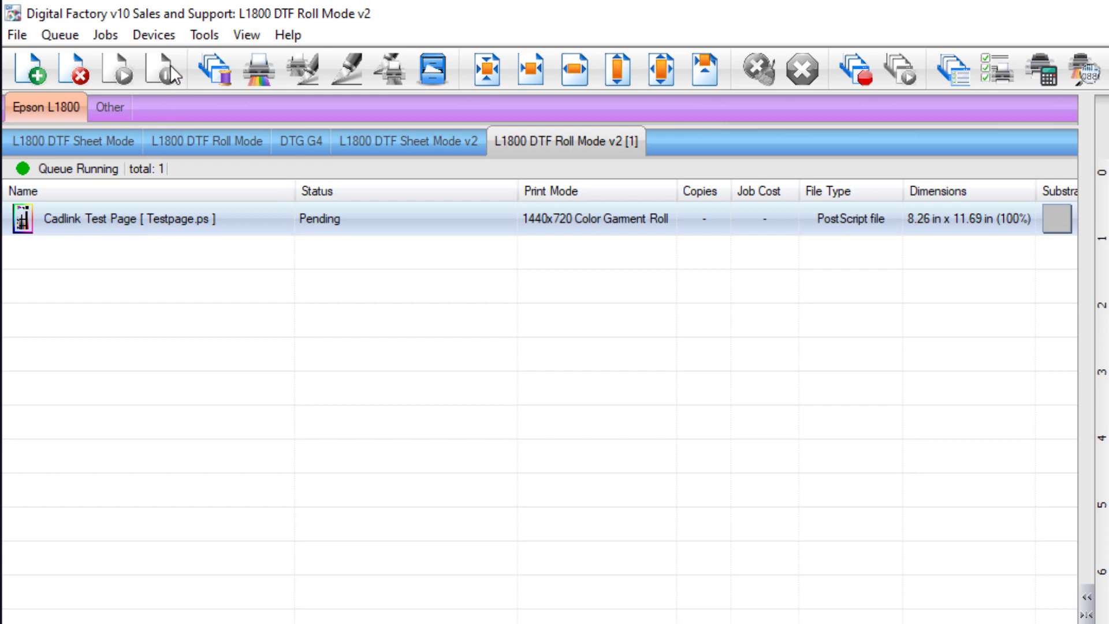
Print the Profile Test Chart as a second job and select it to show its settings
left_click(162, 35)
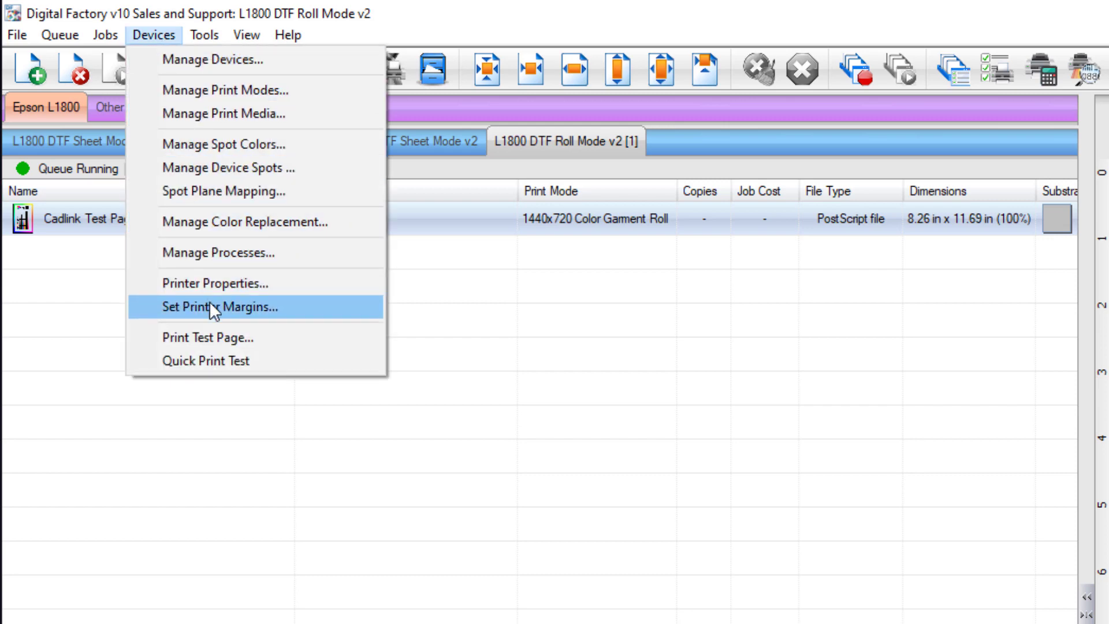
left_click(220, 337)
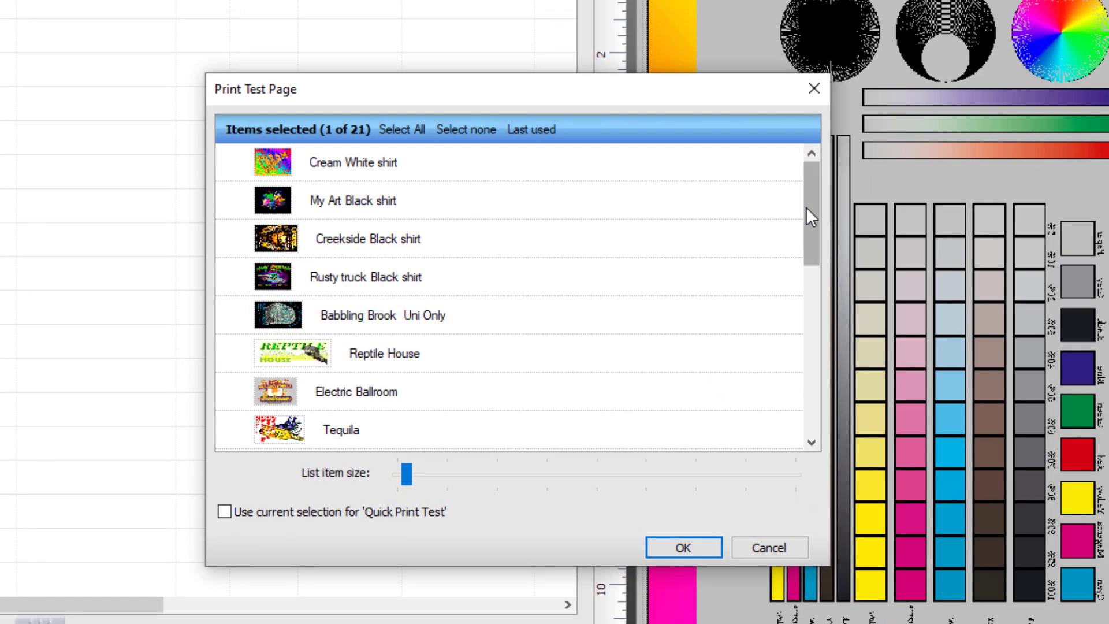
left_click_drag(806, 206, 828, 403)
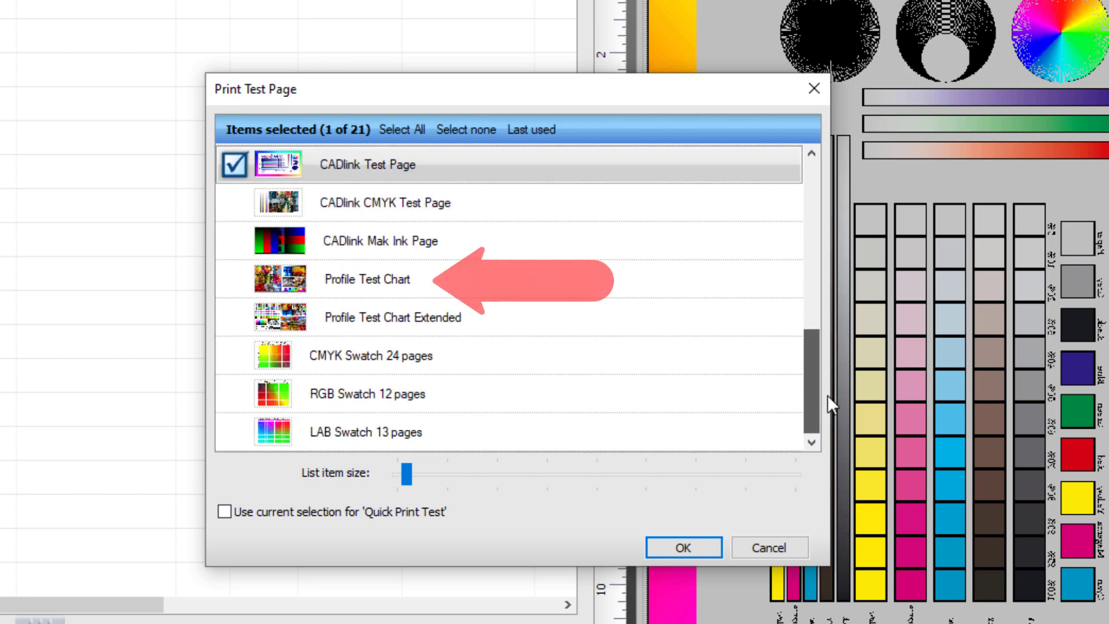
left_click(401, 289)
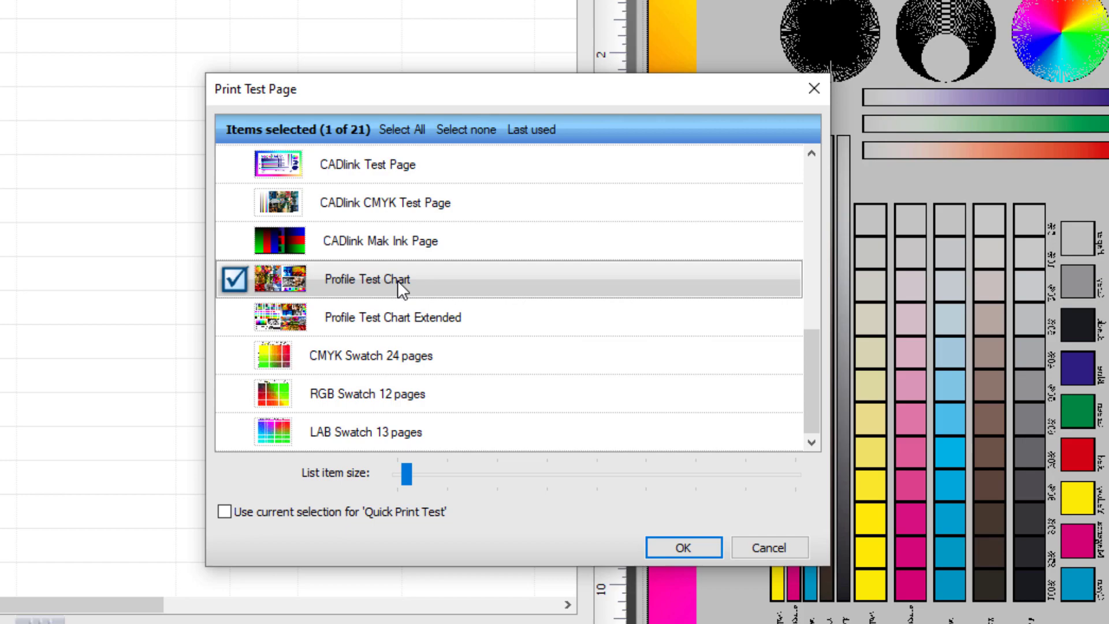
left_click(681, 545)
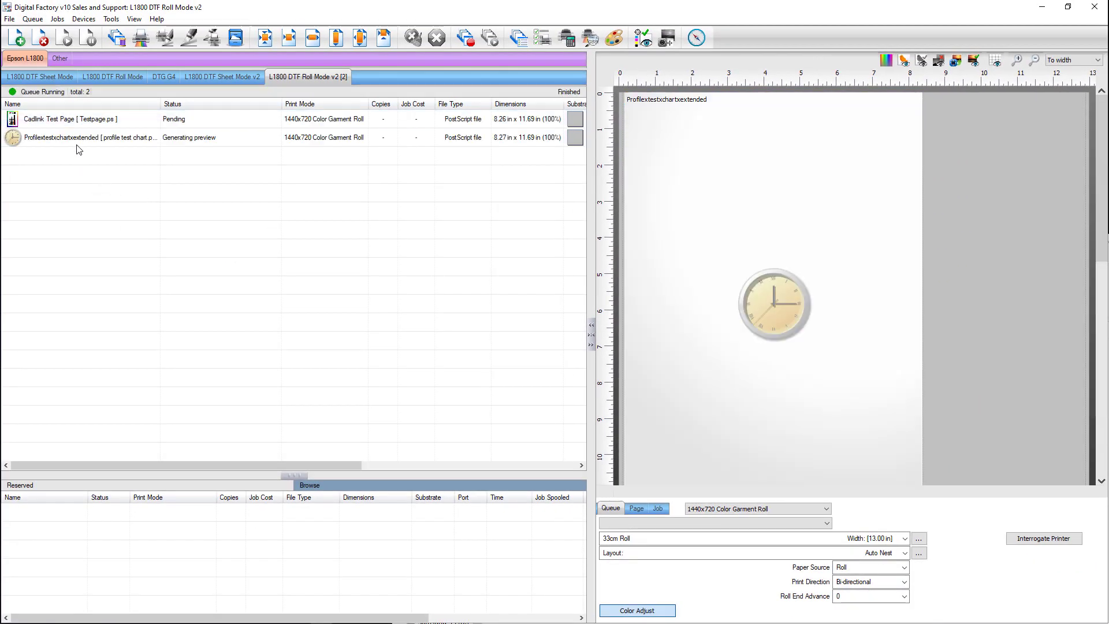
left_click(85, 158)
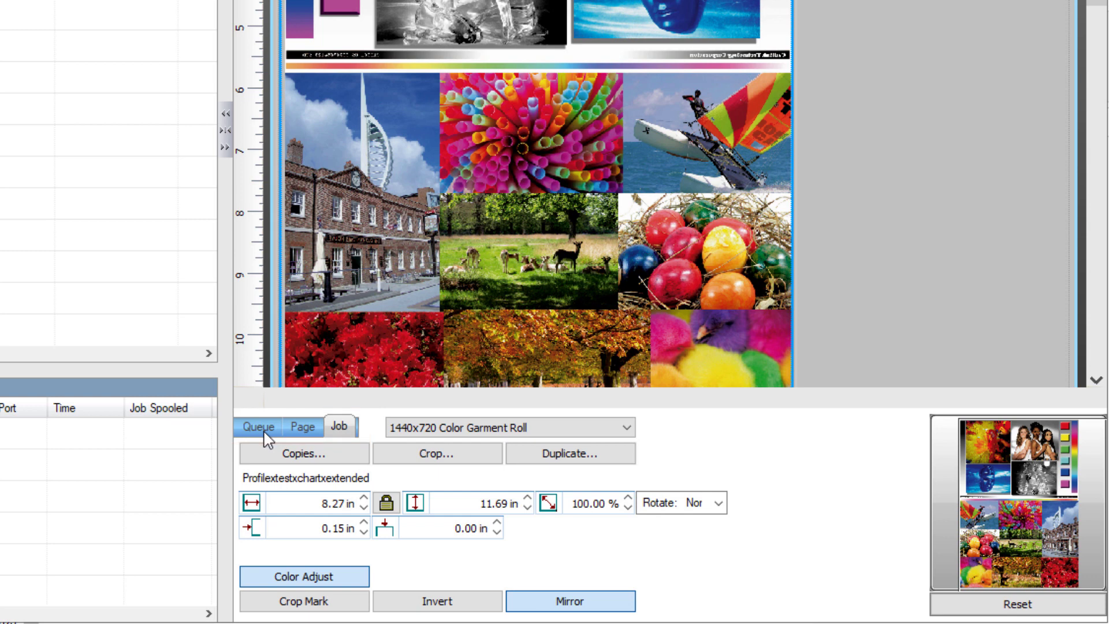
In Color Adjust, compare Photo and Graphics, then settle on Photo mode with Merge 100
left_click(258, 426)
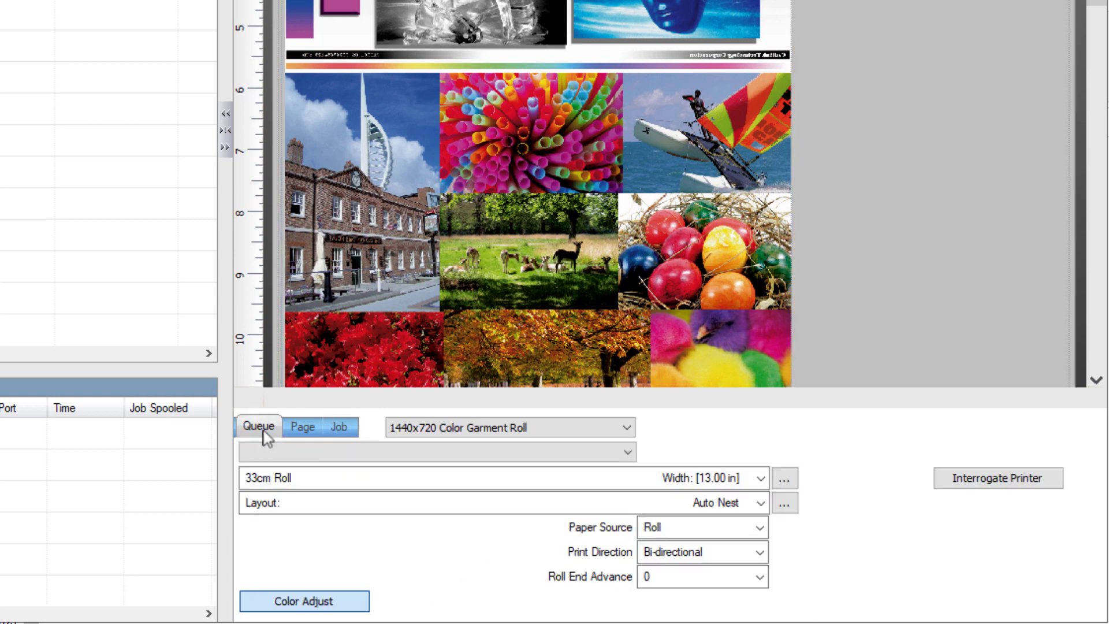
left_click(306, 604)
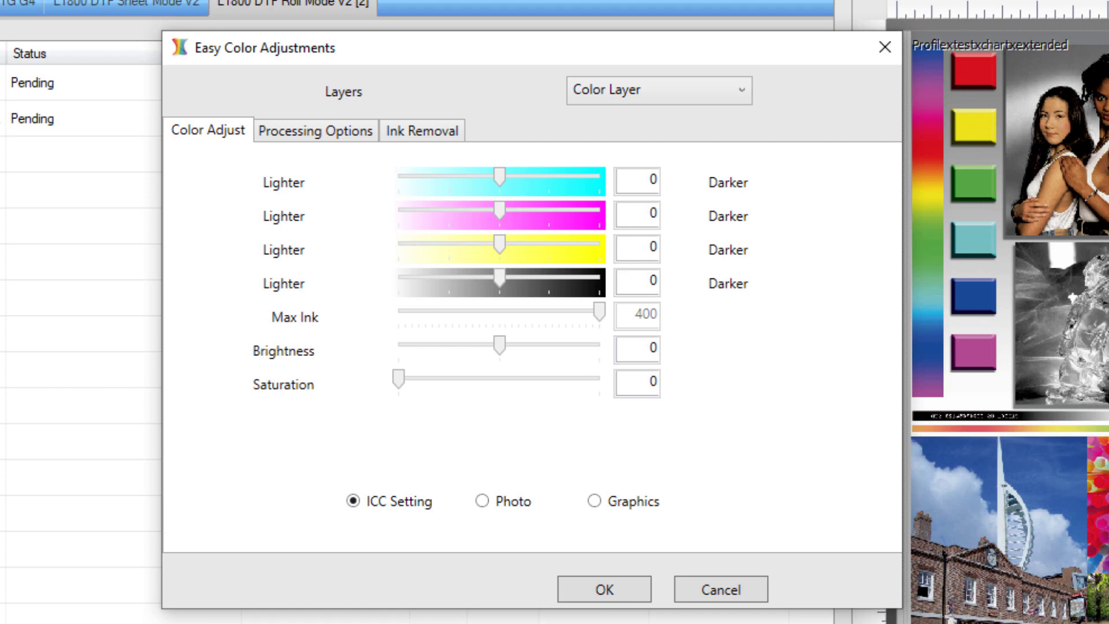
left_click(481, 501)
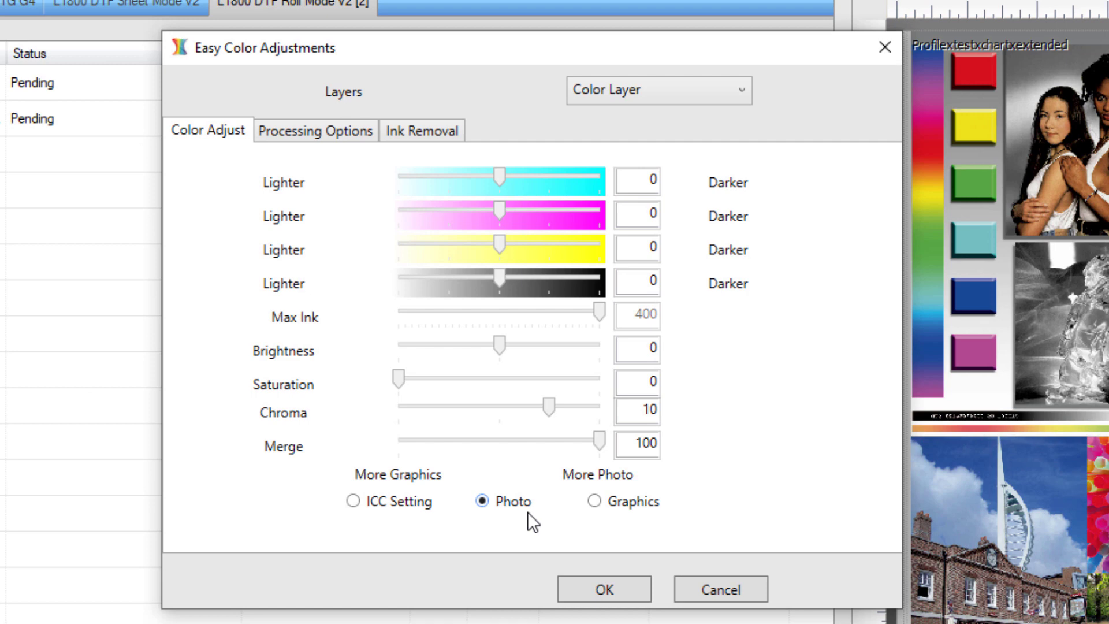
left_click(593, 501)
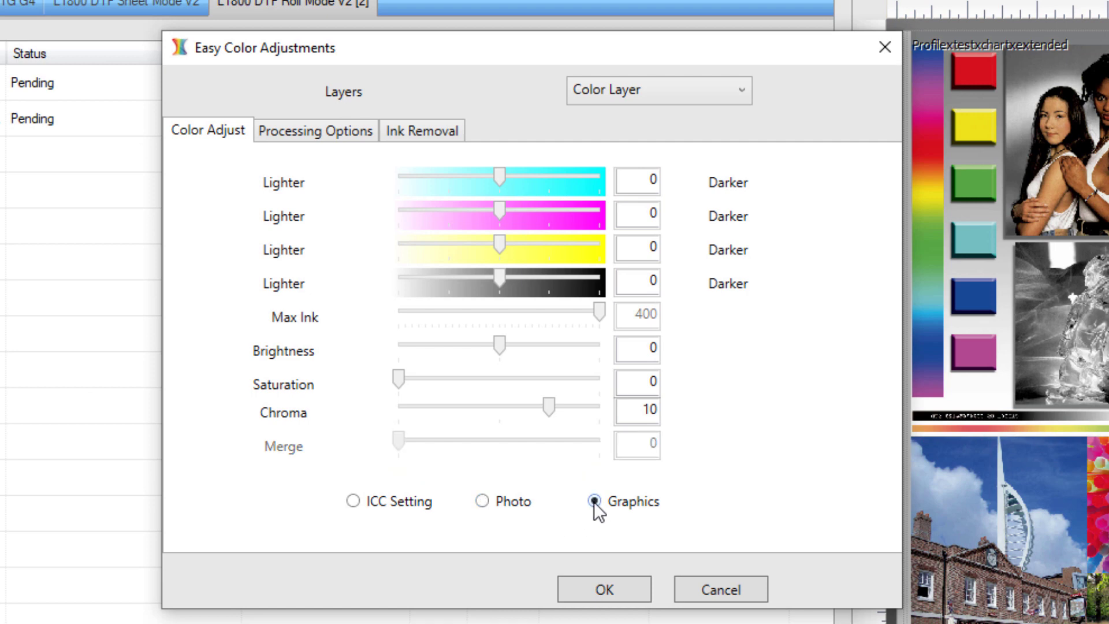
left_click(483, 500)
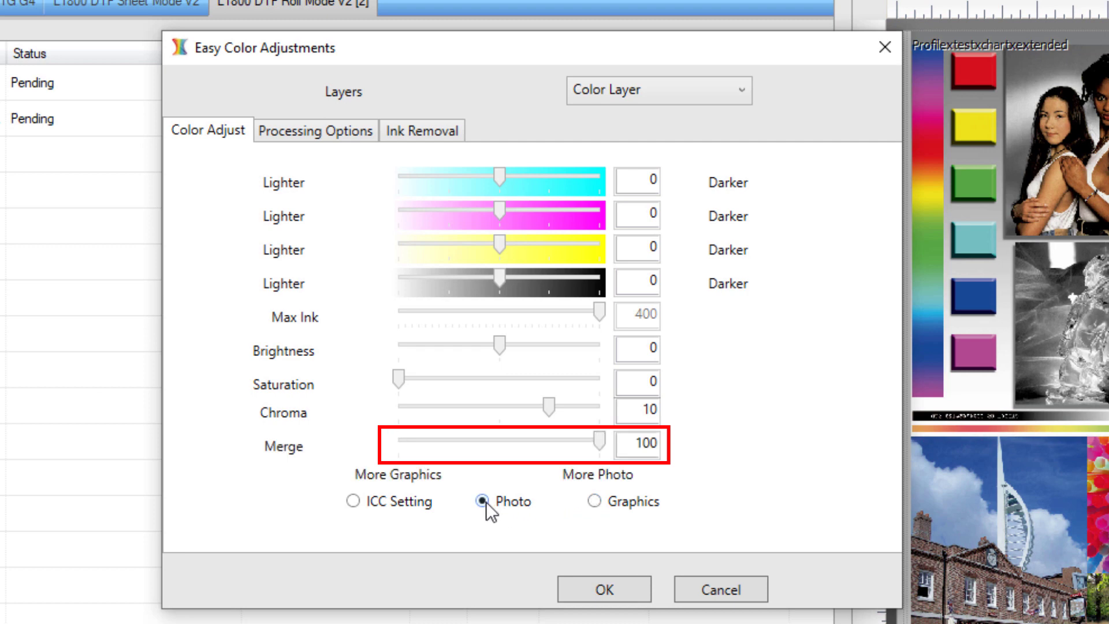
mouse_move(601, 443)
left_mouse_down()
mouse_move(486, 453)
mouse_move(611, 456)
left_mouse_up()
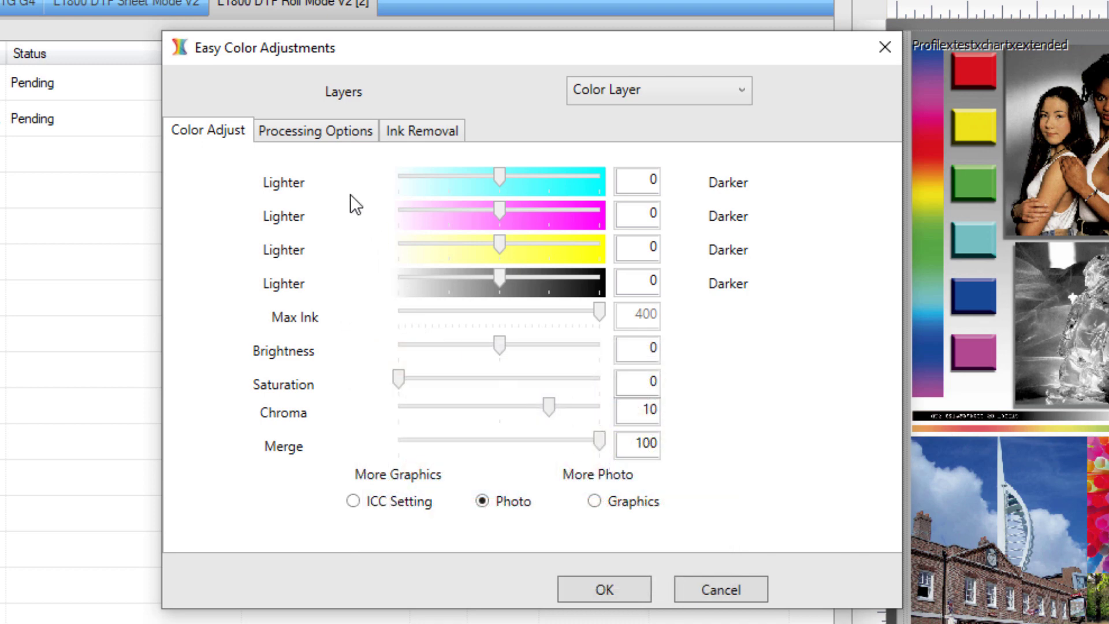
Enable ink removal with variable hole size, hole size 117, transparency hole size 4.08, and apply
left_click(319, 134)
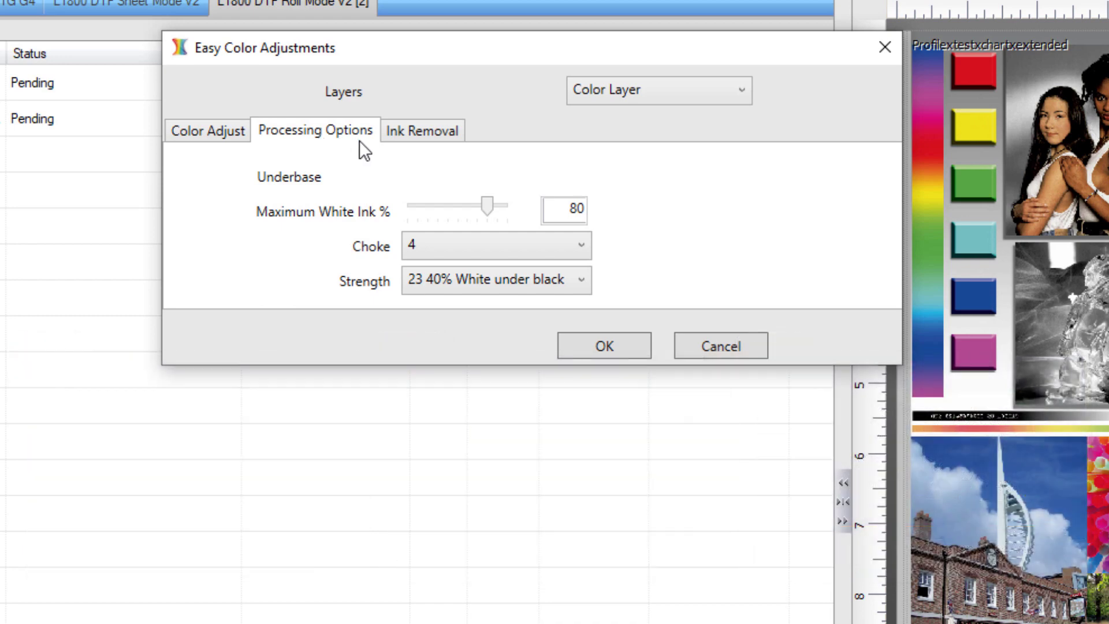
left_click(407, 137)
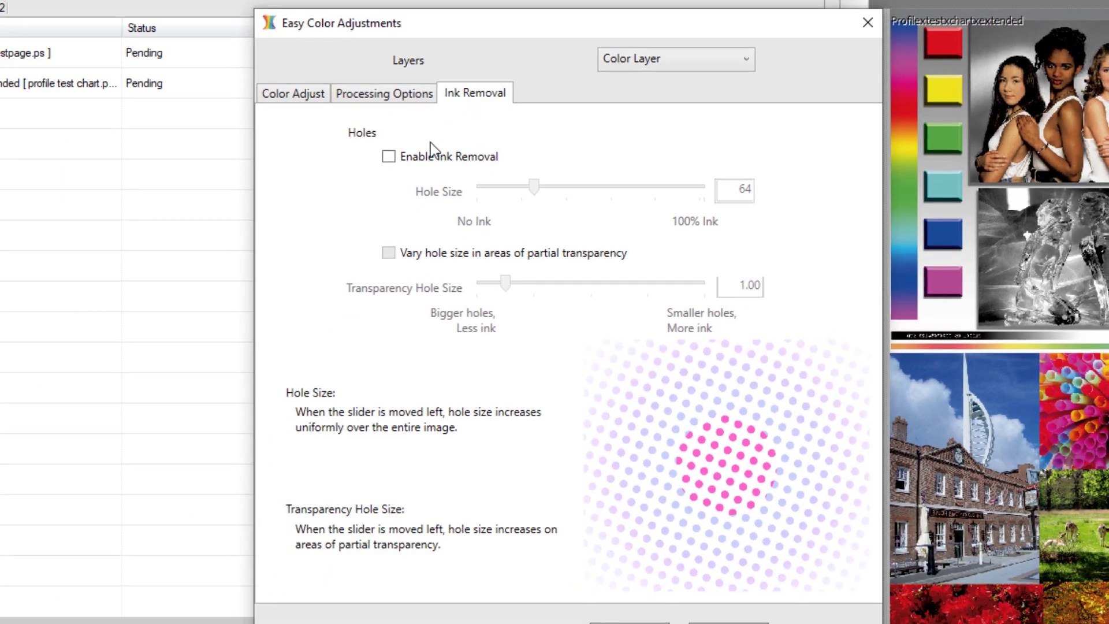
left_click(395, 184)
left_click(388, 253)
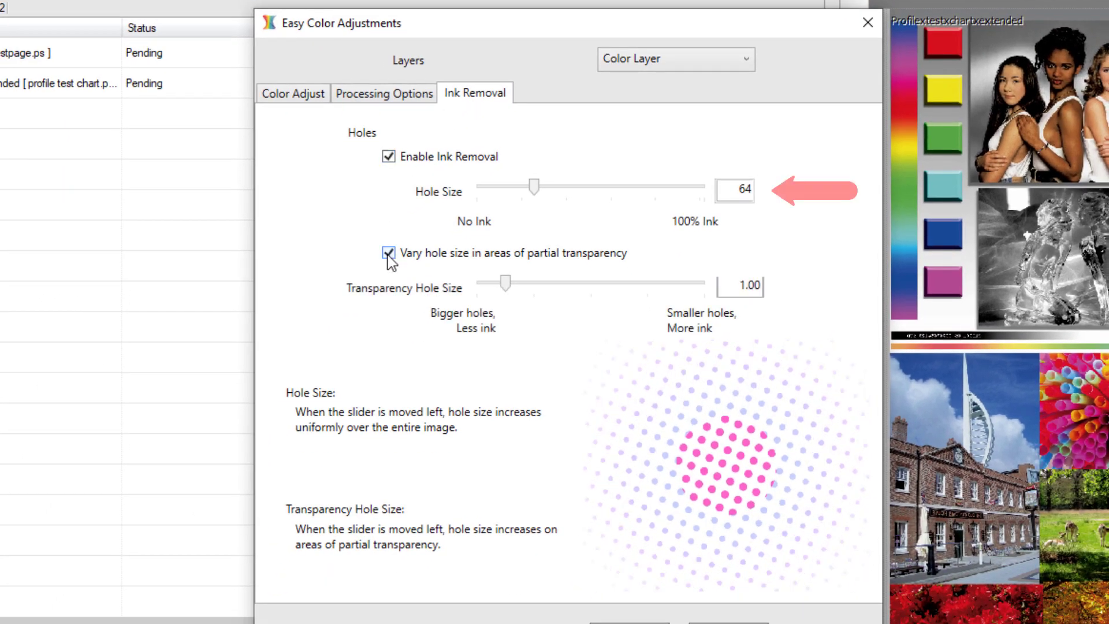
left_click_drag(534, 188, 584, 189)
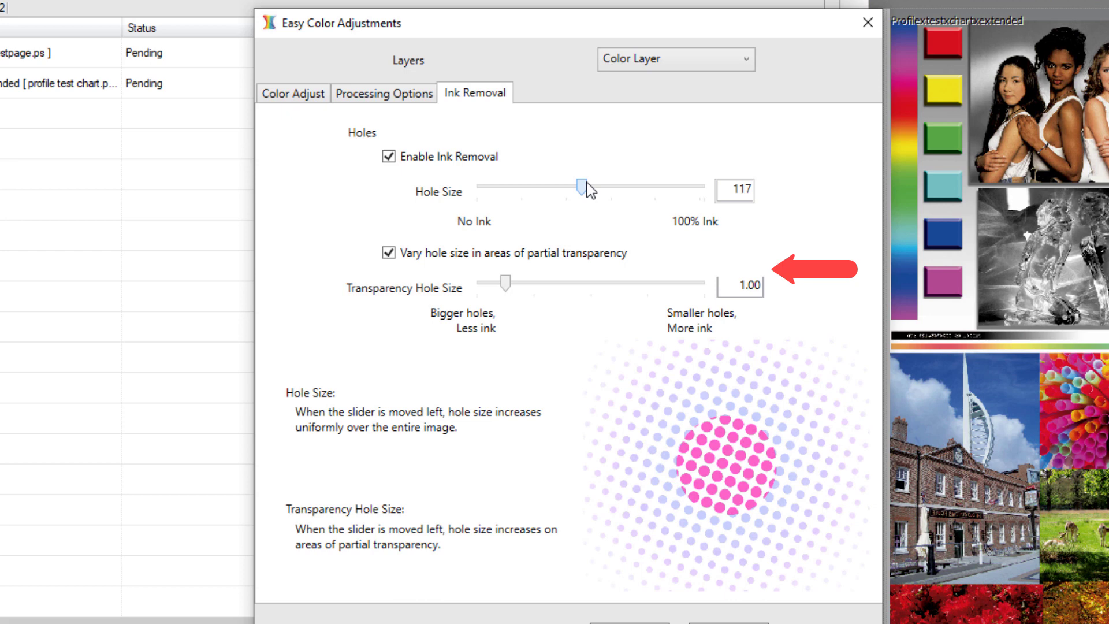
left_click_drag(507, 283, 594, 285)
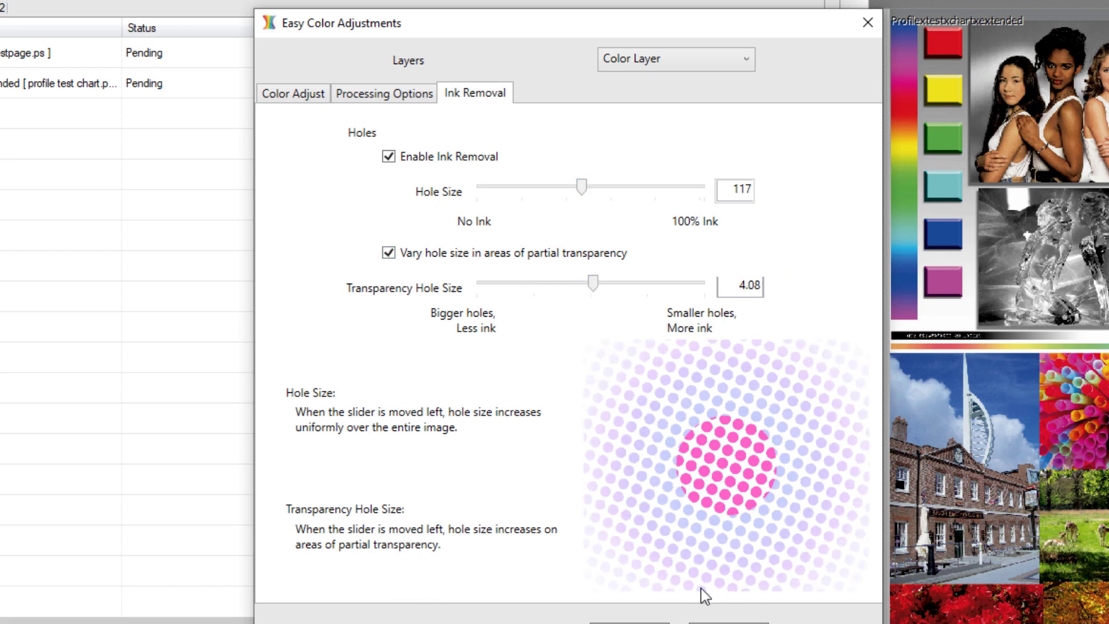
left_click(715, 618)
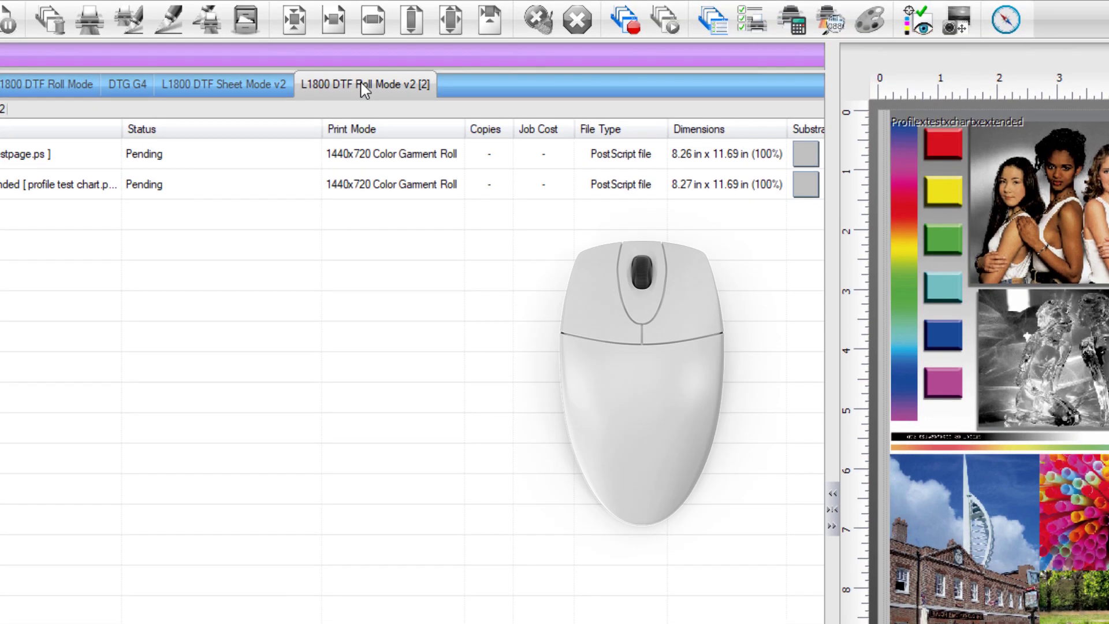
In Queue Properties' Color Layer, enable ink removal with Round holes and variable hole size
left_click(359, 83)
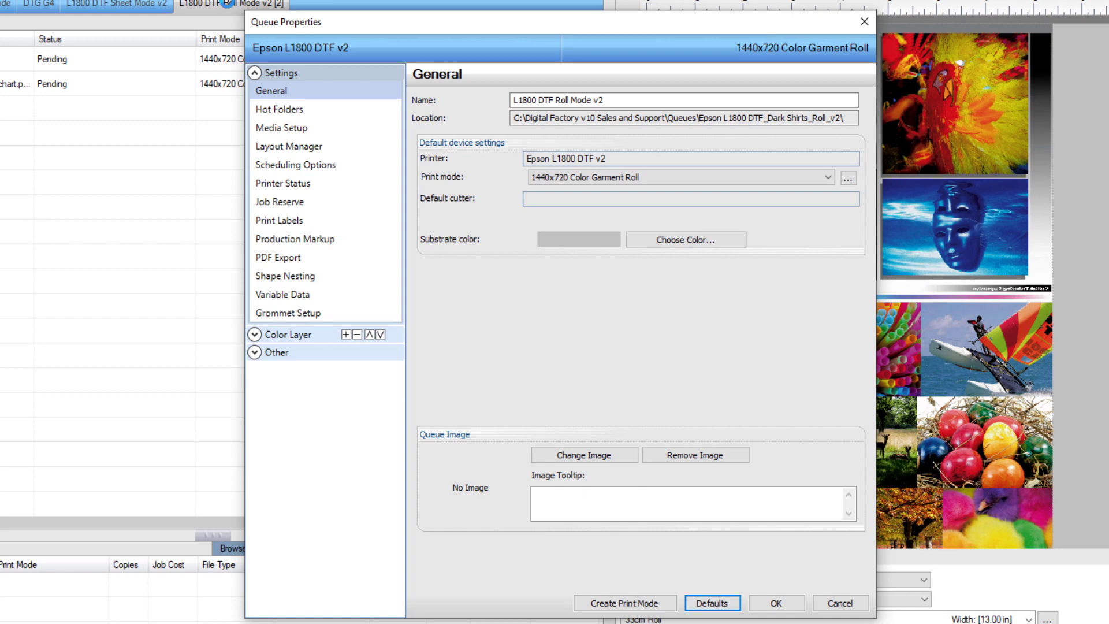
left_click(255, 335)
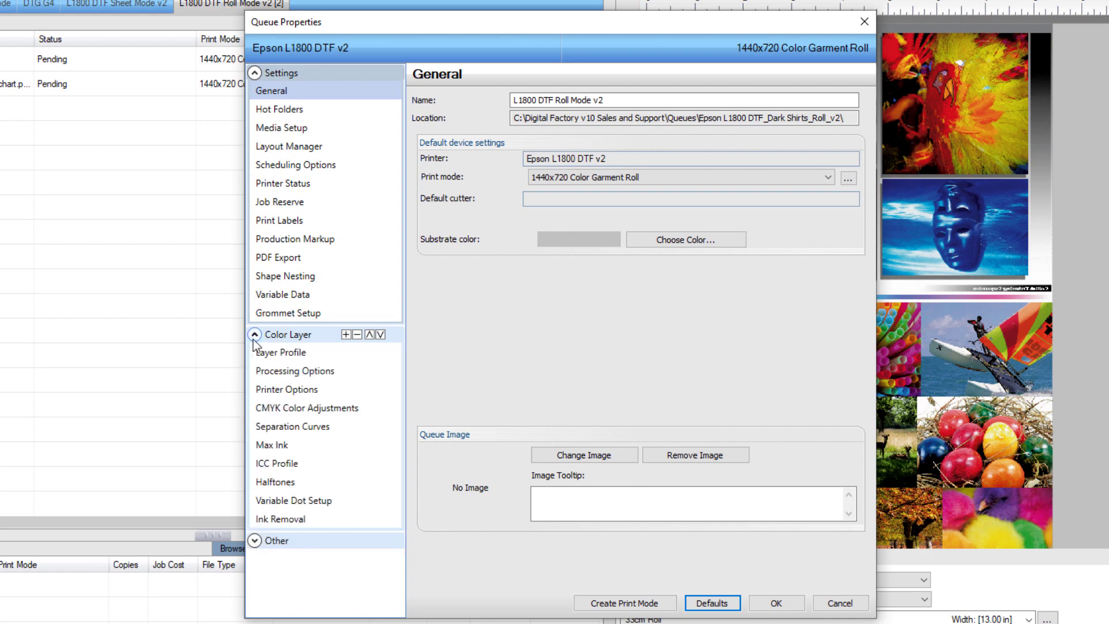
left_click(301, 520)
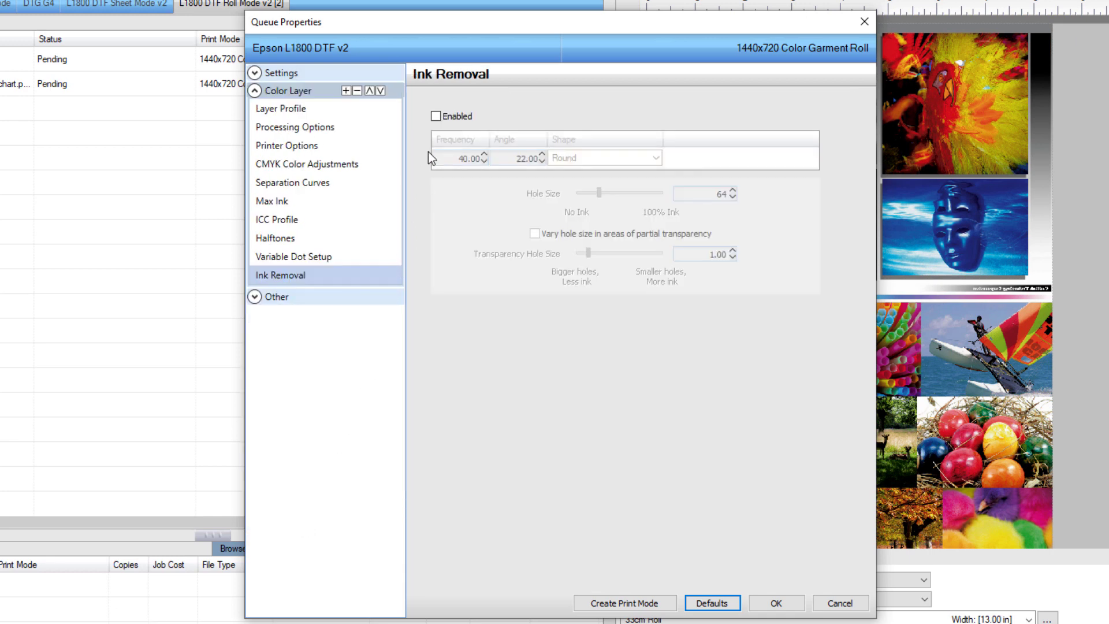
left_click(437, 117)
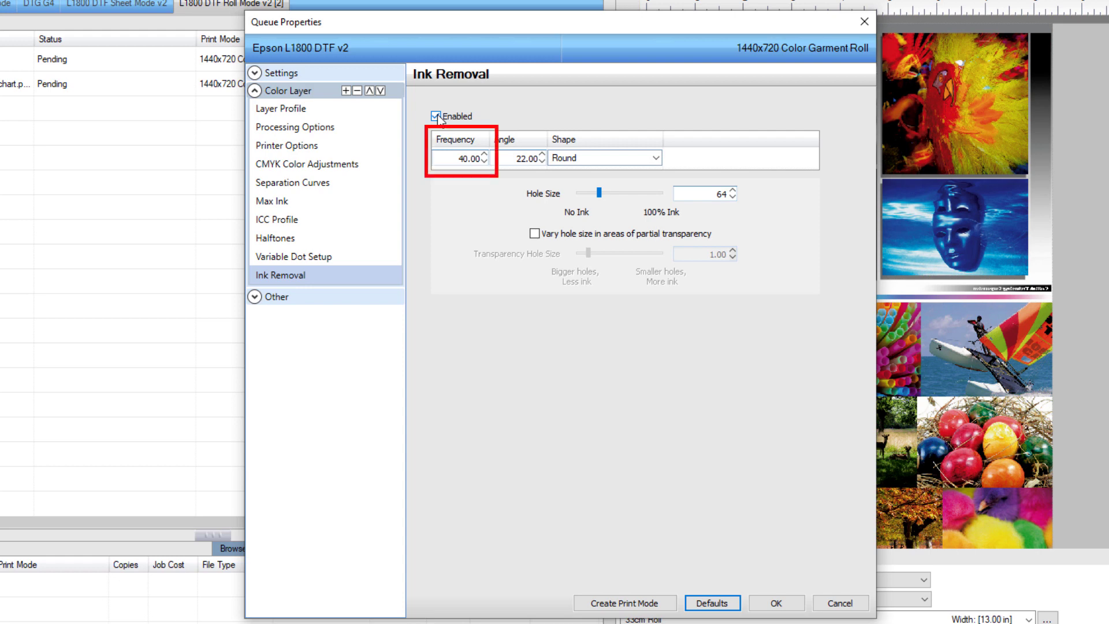
left_click(567, 160)
left_click(567, 160)
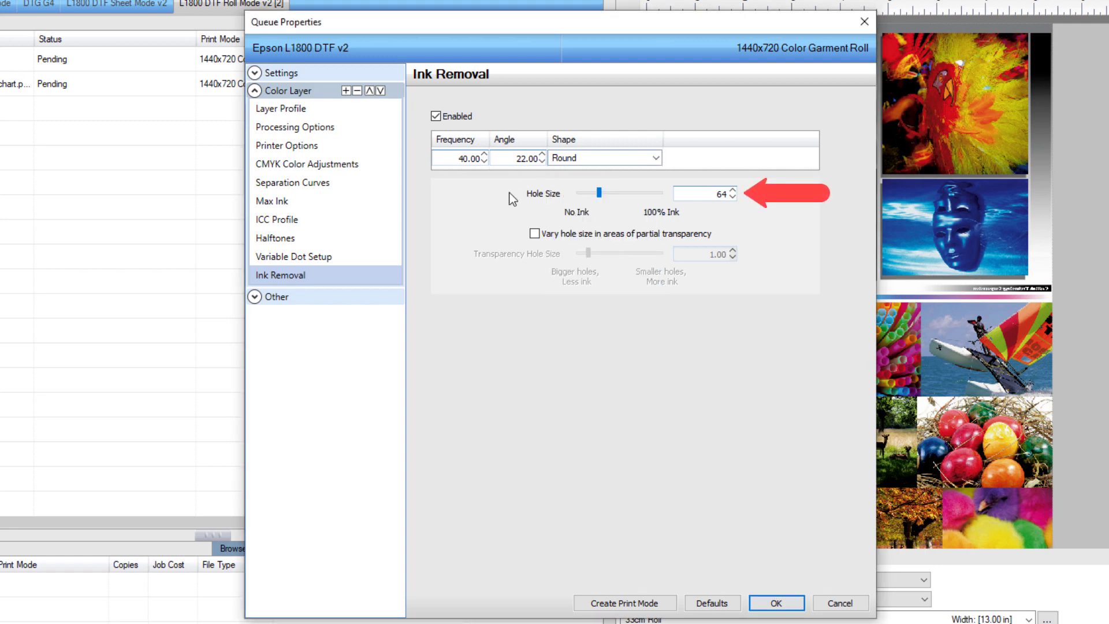
left_click(534, 235)
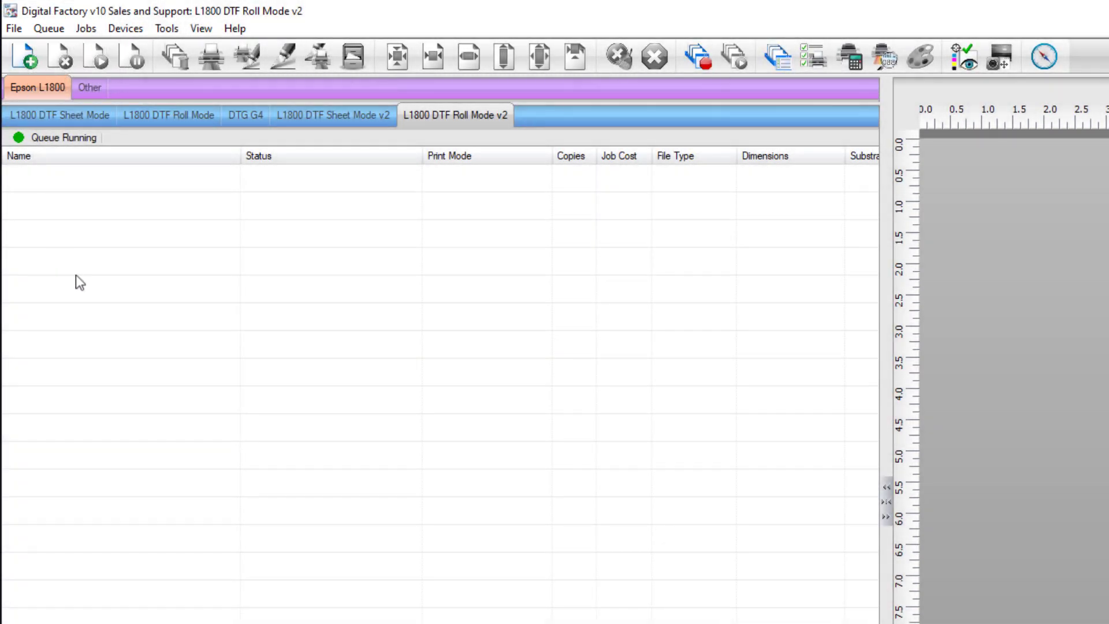
Import Surfing logo.eps into the roll queue
right_click(77, 276)
left_click(111, 310)
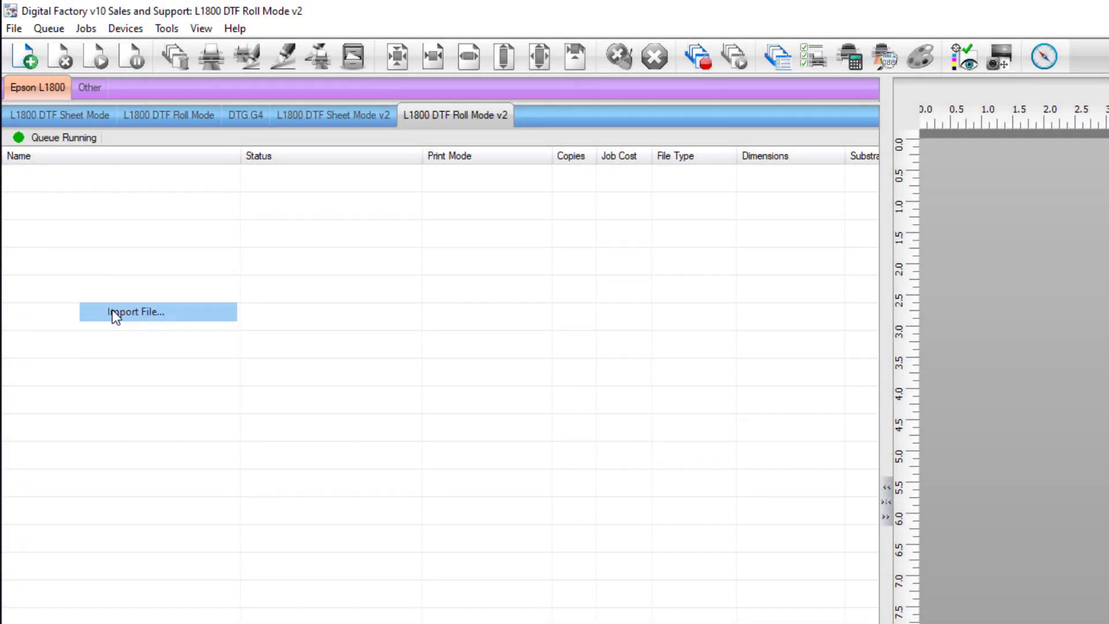
left_click(183, 275)
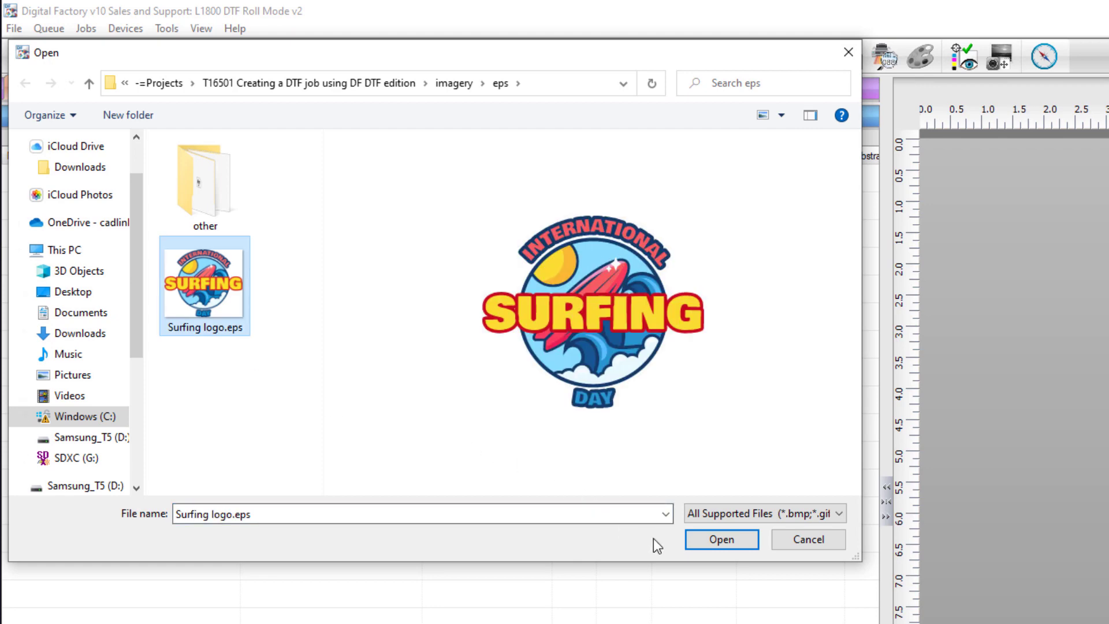
left_click(710, 539)
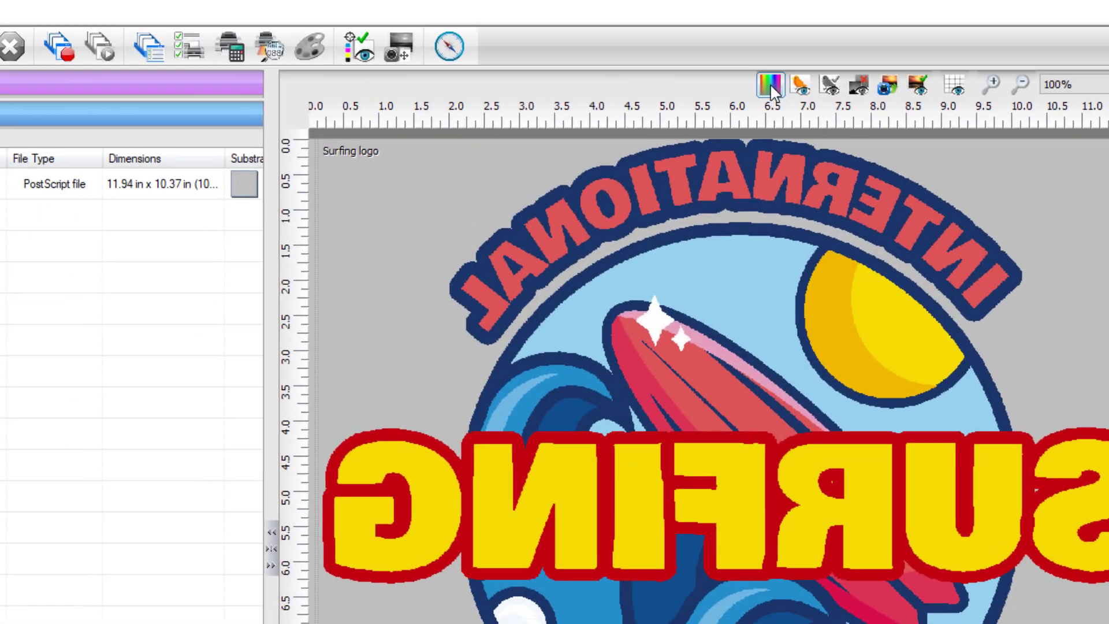
Set the Surfing logo job's substrate colour to black
left_click(732, 102)
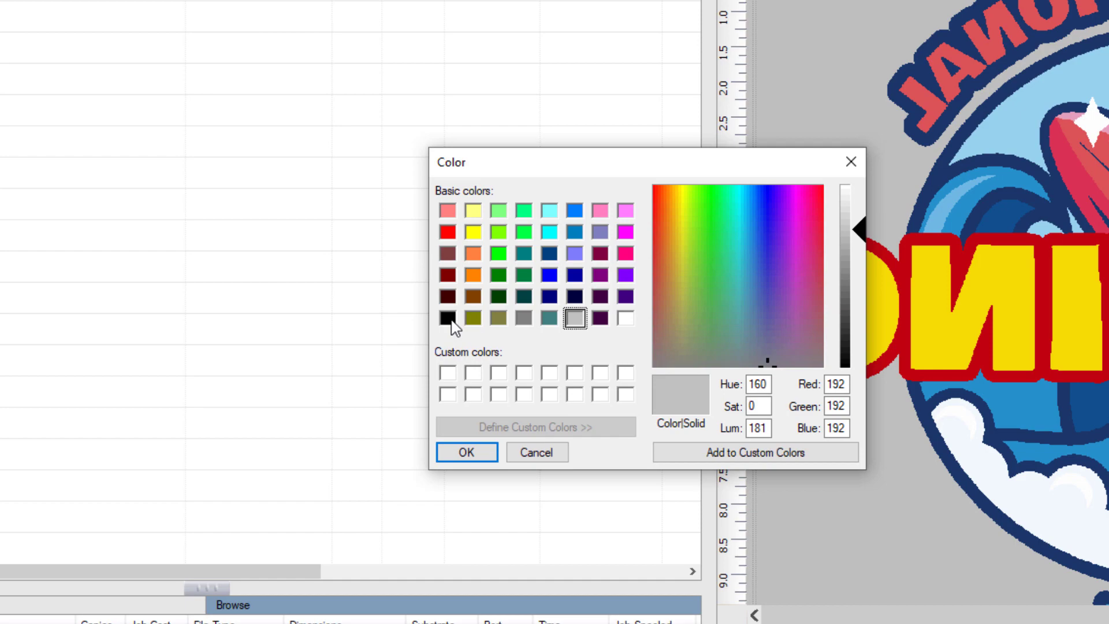
left_click(447, 317)
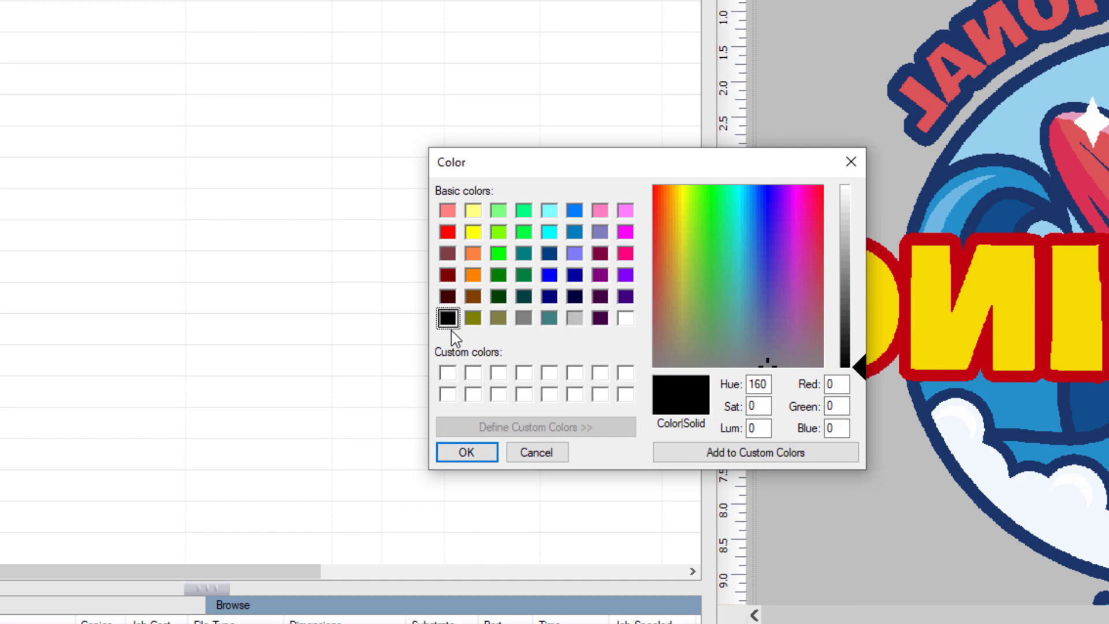
left_click(459, 452)
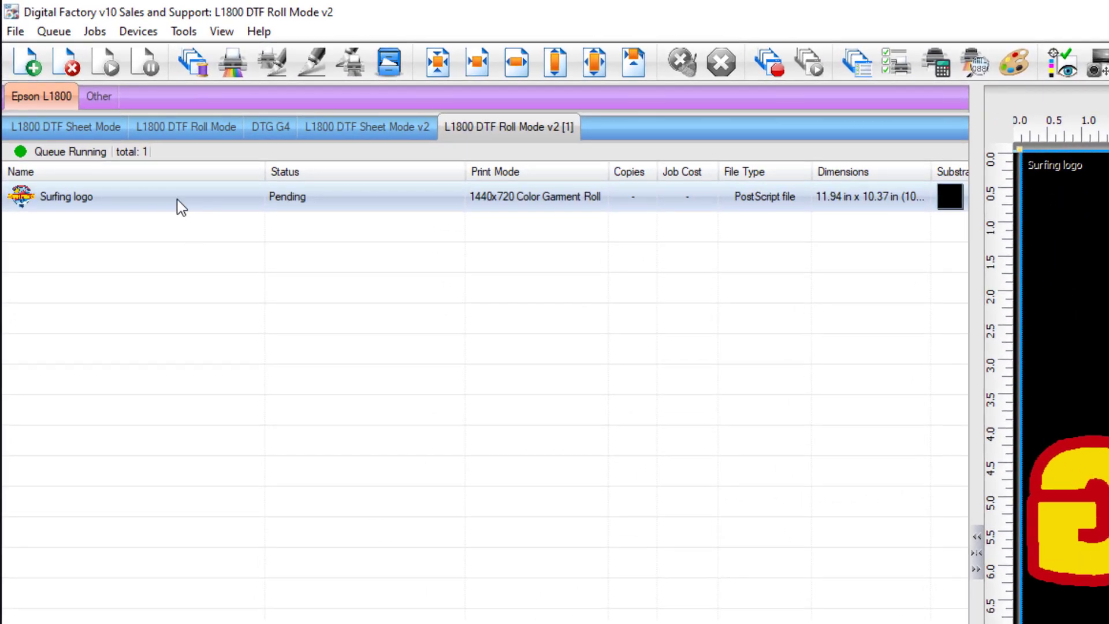
RIP the Surfing logo job only, then open its View Raw Data preview
right_click(180, 207)
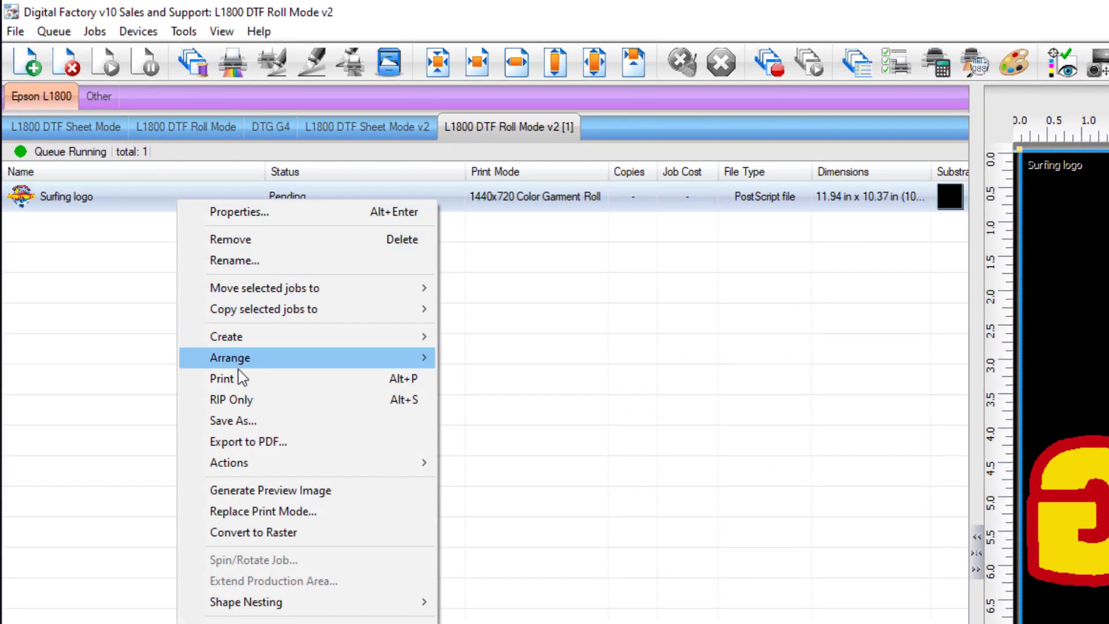
left_click(247, 401)
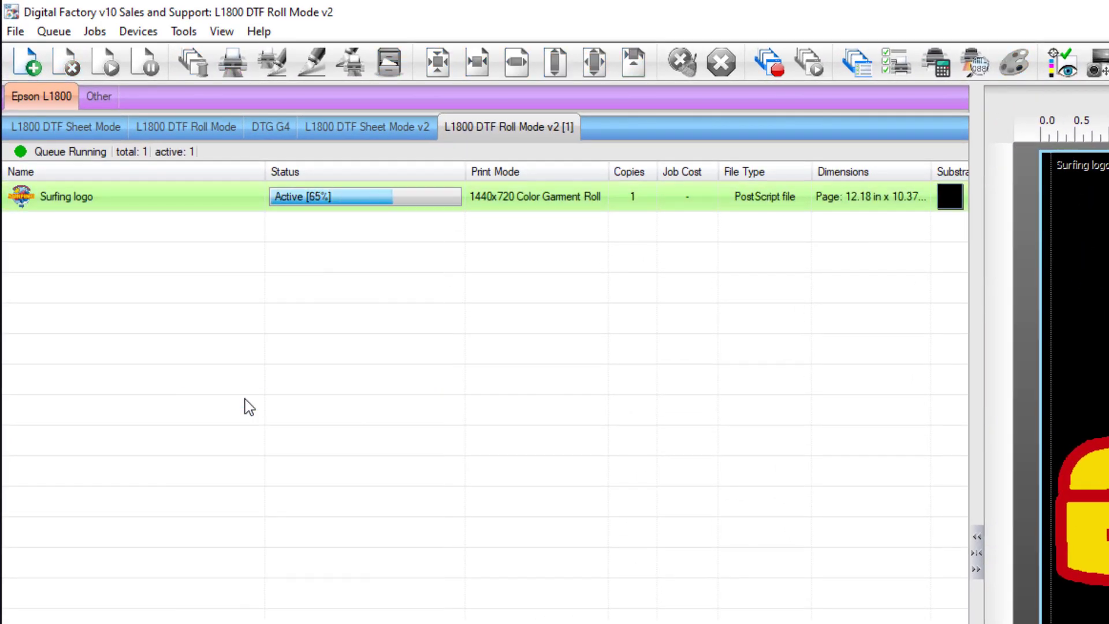
right_click(117, 196)
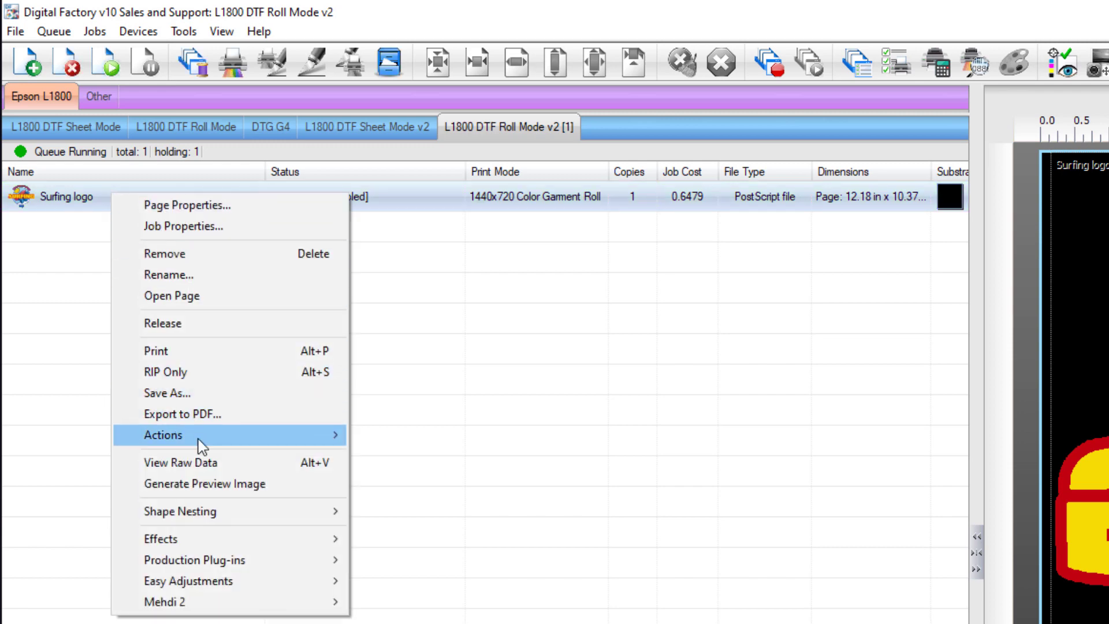
left_click(202, 459)
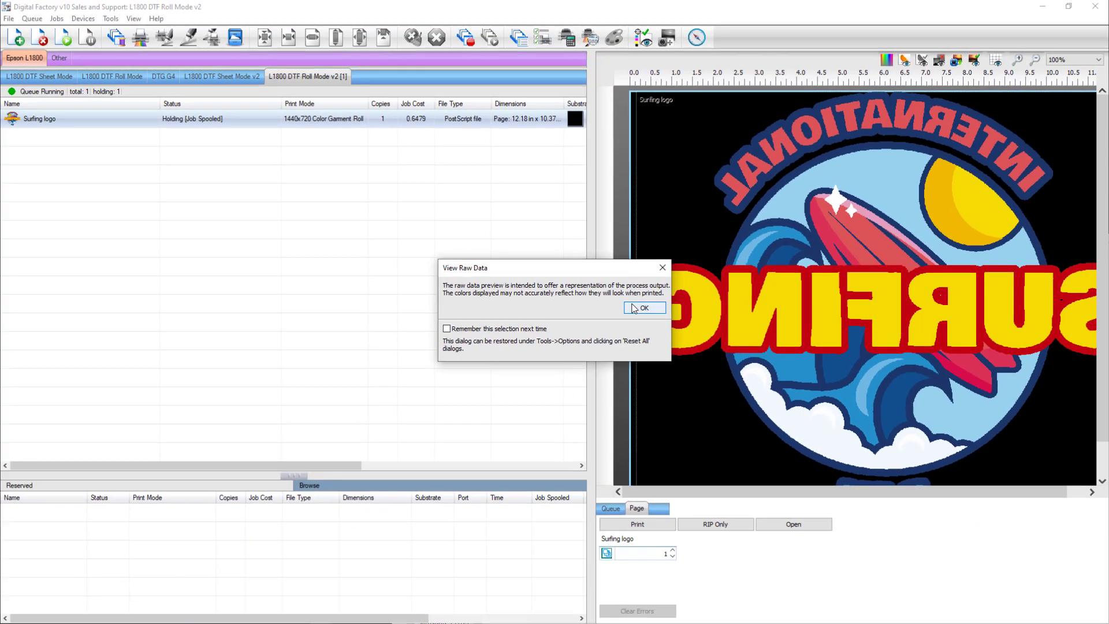
left_click(634, 308)
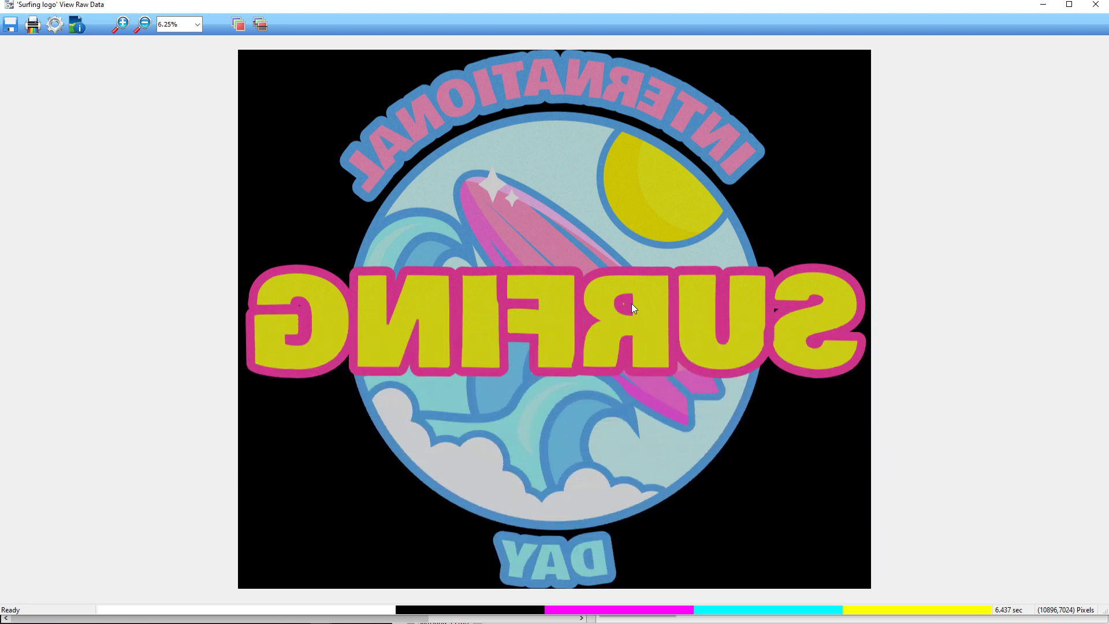
Check the six film planes listed for the Surfing logo preview, then close the list
left_click(237, 26)
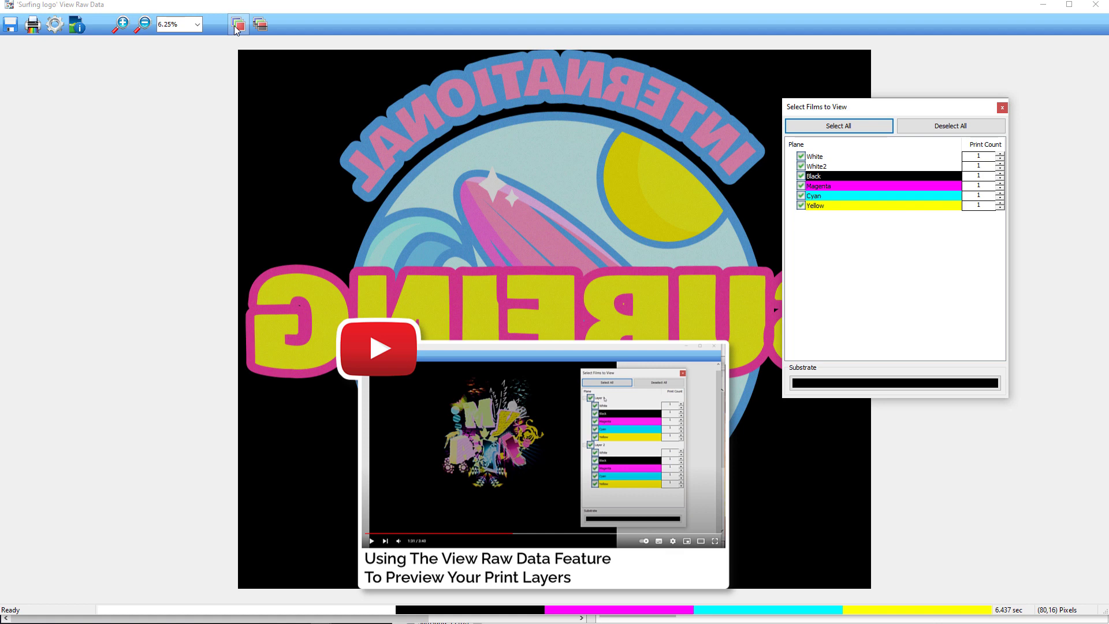
left_click(237, 26)
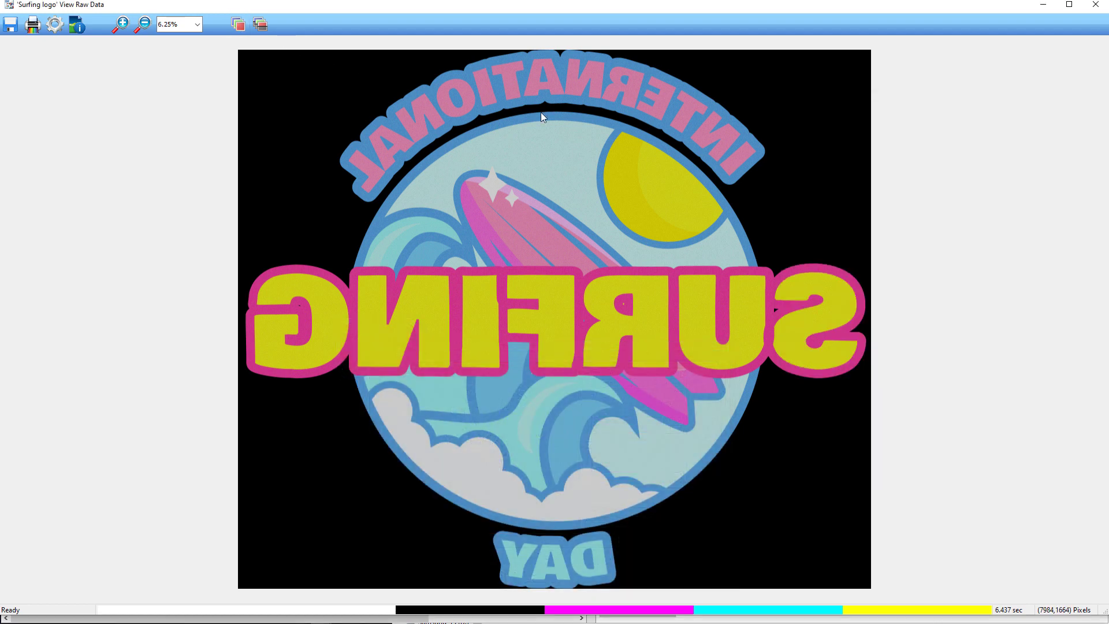